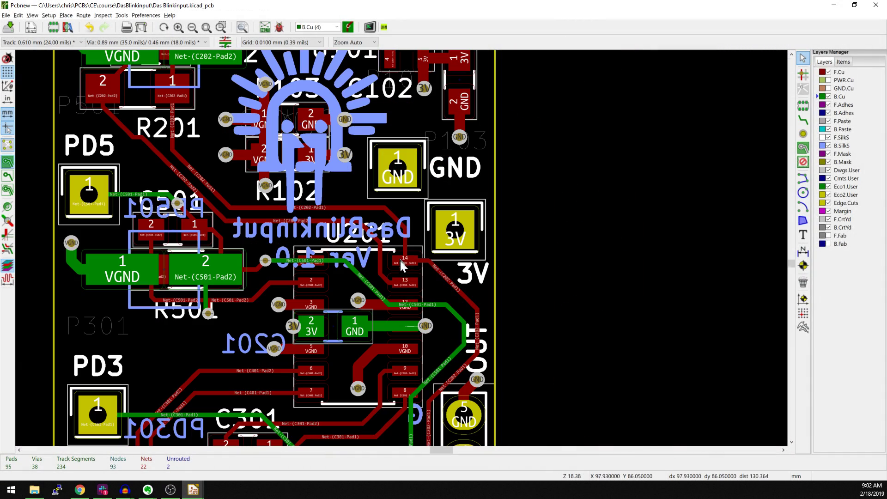
Step: Toggle the ratsnest display off and on to examine the unrouted connection between the GND via and pad 11 of U201
scroll(407, 287, up, 9)
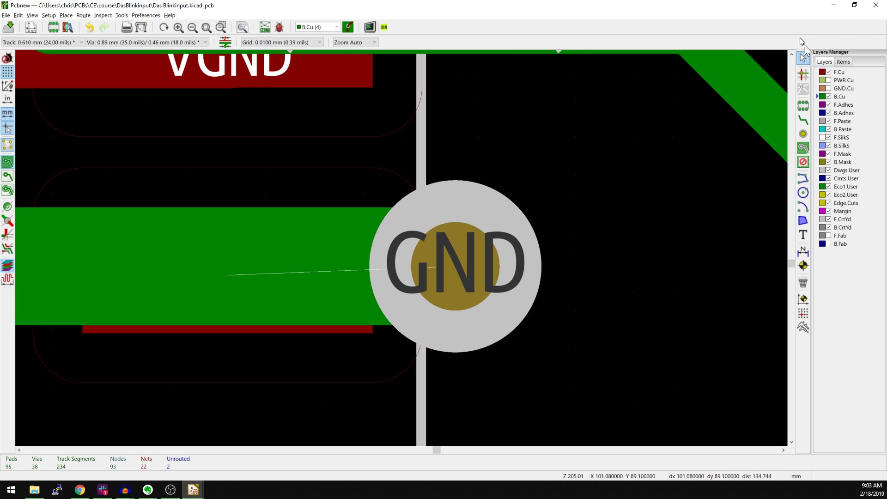
click(843, 62)
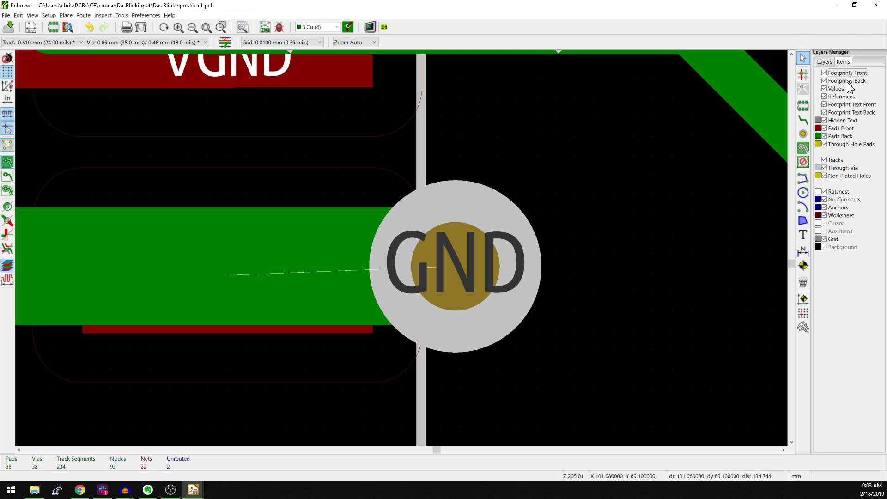
click(837, 193)
click(836, 193)
click(836, 193)
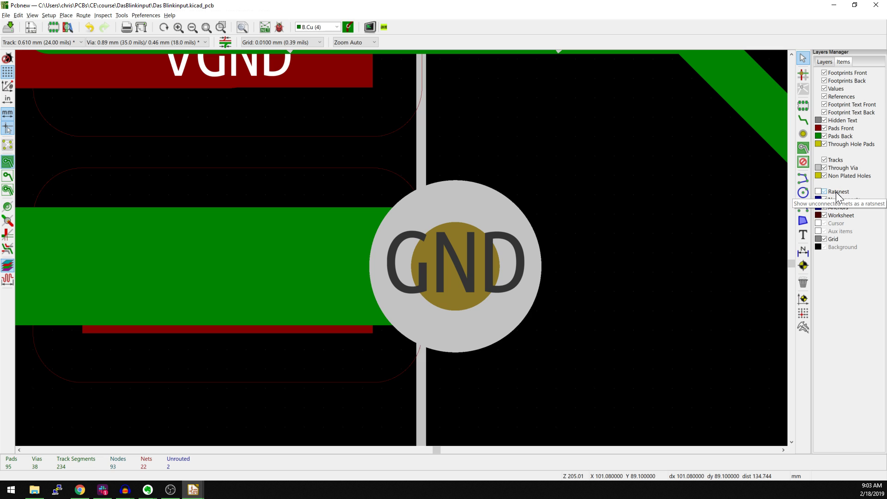
click(836, 192)
click(835, 192)
click(836, 192)
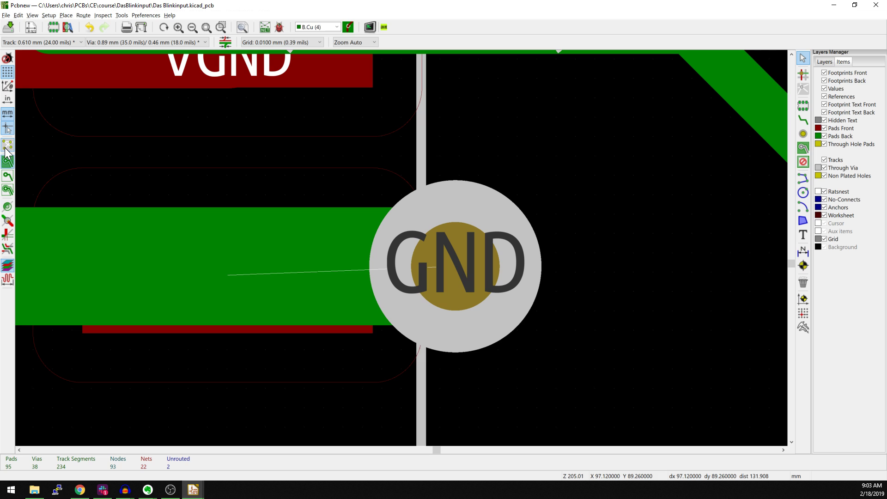
click(6, 150)
scroll(491, 123, down, 2)
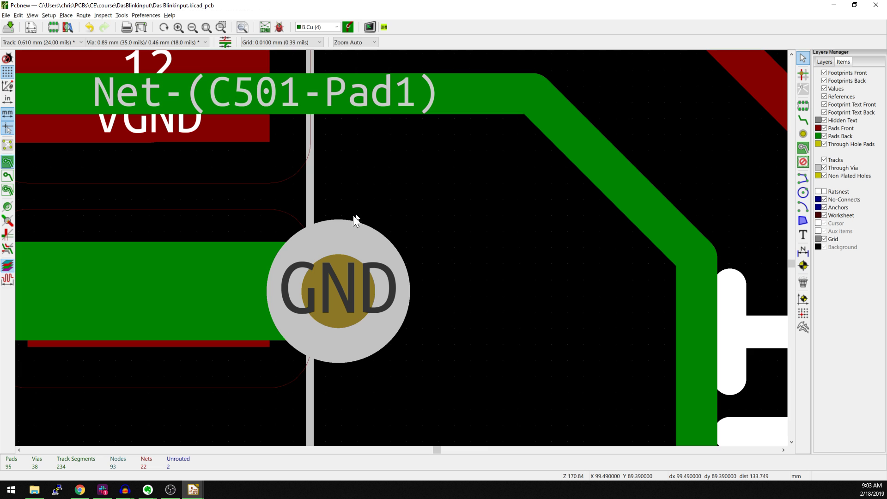
middle_drag(353, 215, 378, 207)
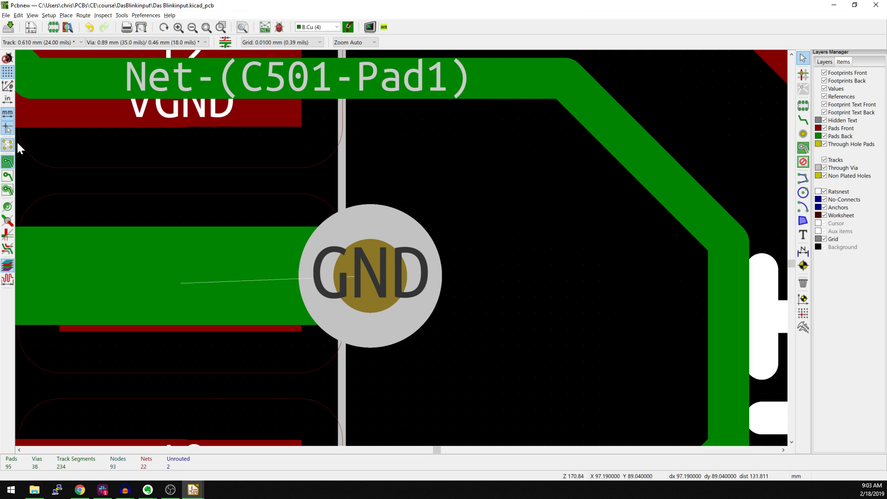
click(211, 189)
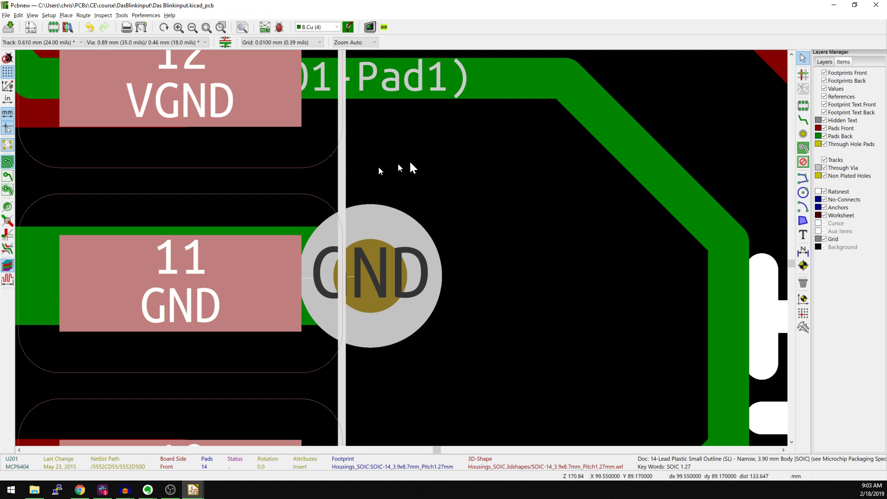
click(439, 160)
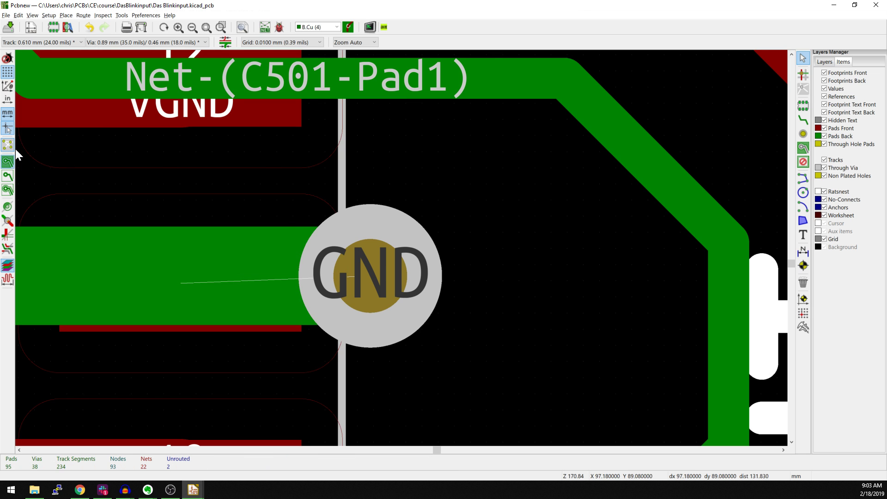
Step: Make the PWR.Cu and GND.Cu inner copper layers visible
middle_drag(288, 215, 322, 176)
scroll(402, 252, down, 10)
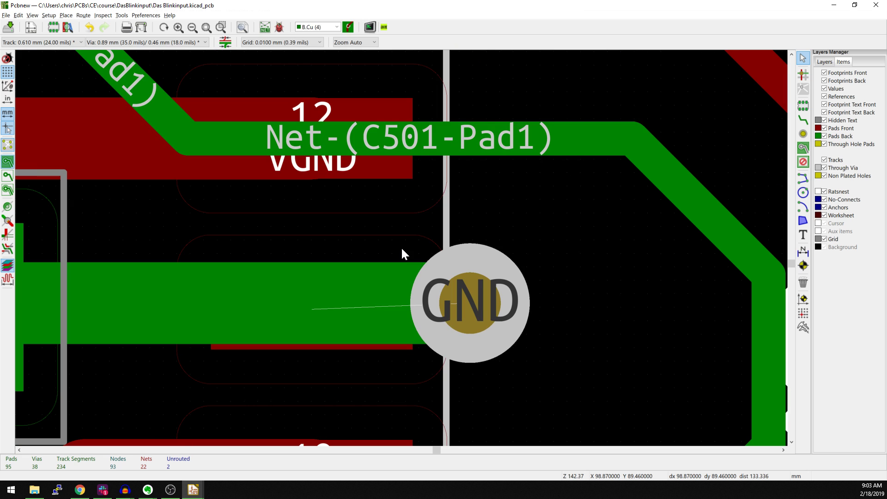
scroll(401, 248, down, 4)
scroll(393, 252, up, 3)
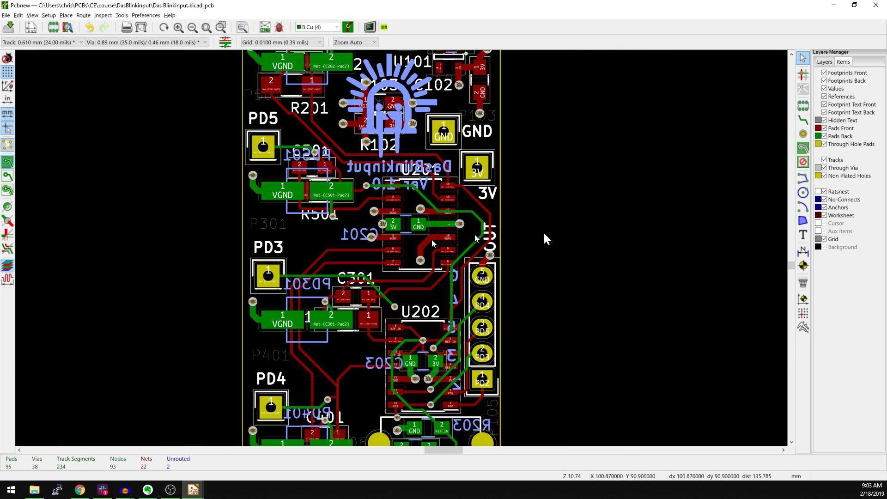
click(825, 62)
click(828, 81)
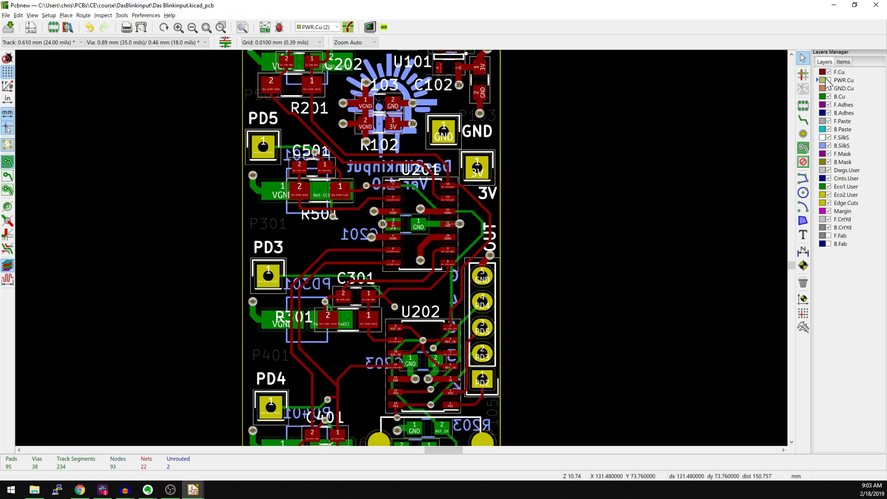
click(828, 89)
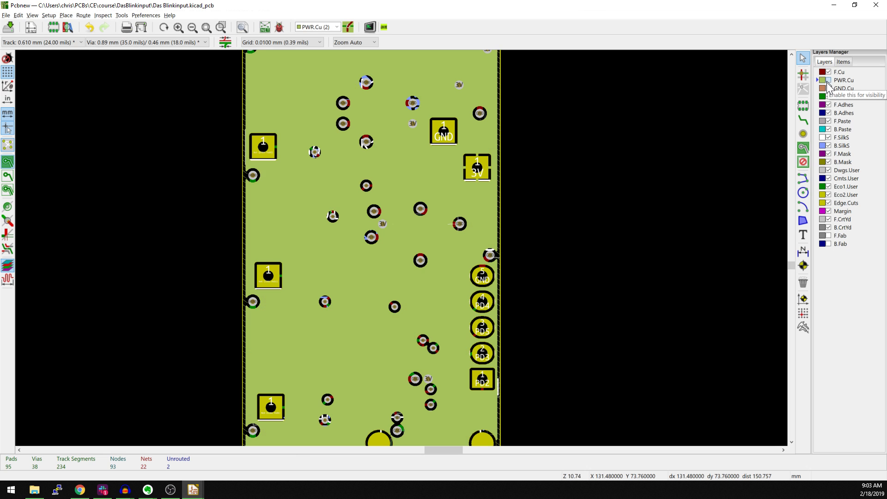
Step: Try routing an F.Cu track from the GND via to pad 11 of U201, and undo it
scroll(406, 249, up, 9)
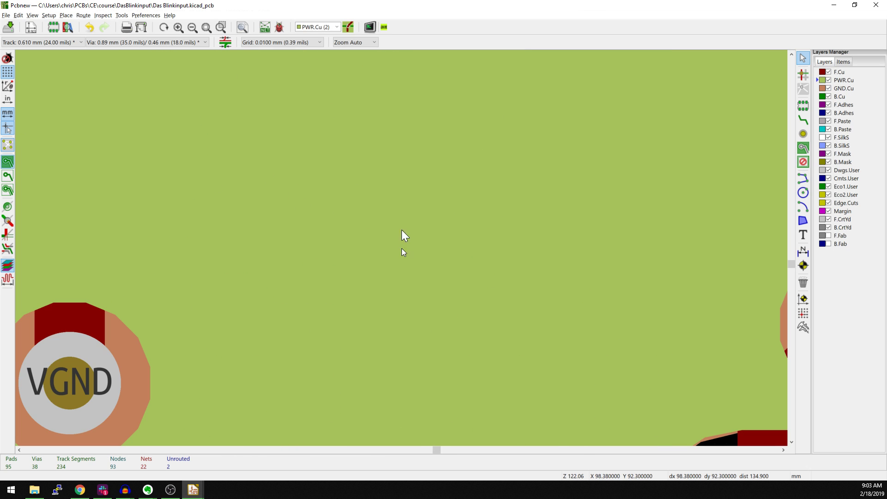
scroll(304, 308, down, 1)
scroll(331, 221, up, 2)
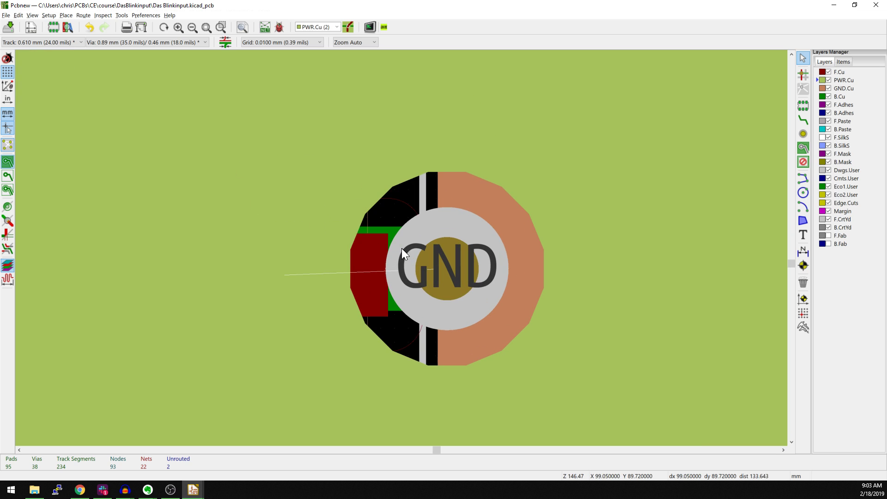
key(Page_Down)
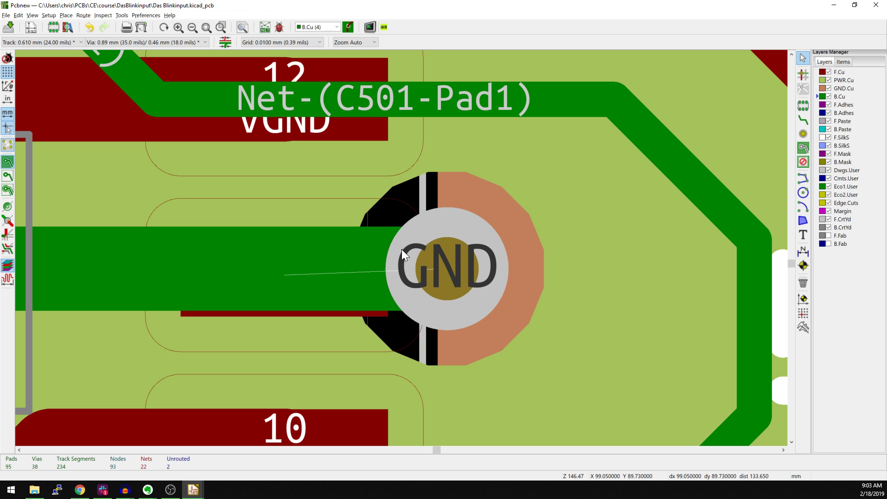
key(x)
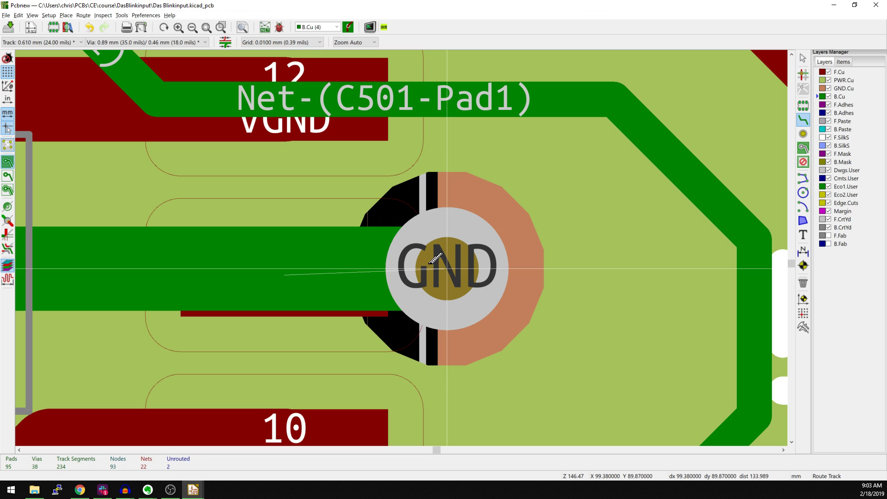
click(445, 262)
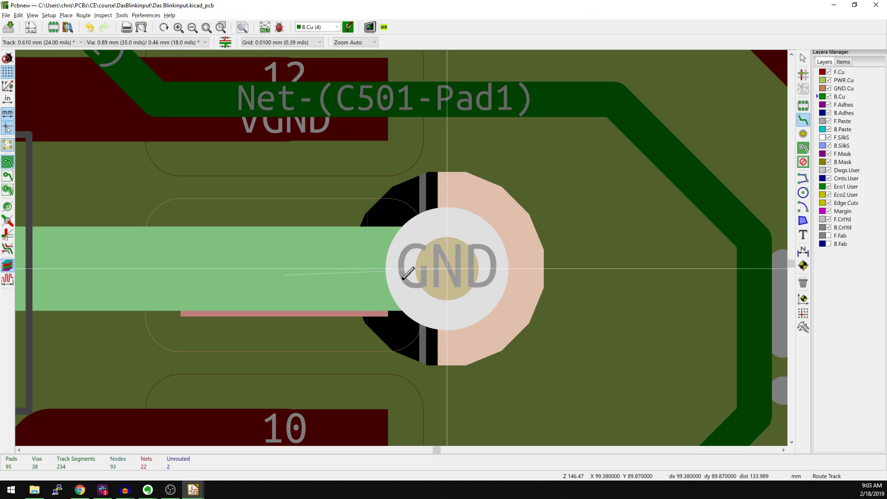
key(Page_Up)
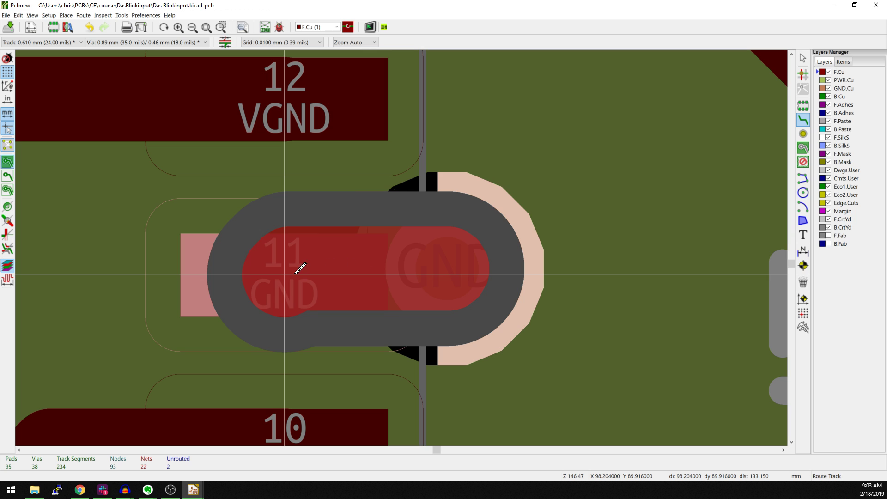
click(284, 267)
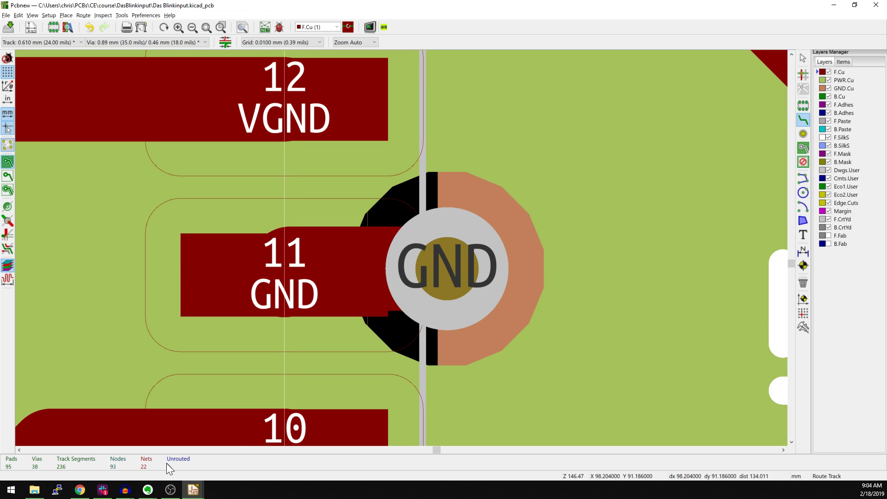
key(ctrl+z)
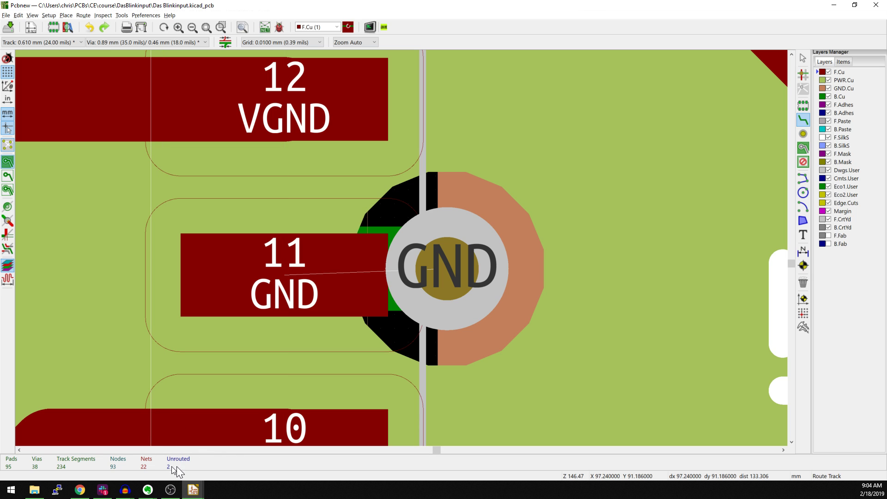
Step: Route a track on F.Cu from the GND via beside U201 to its pad 11
scroll(447, 269, up, 1)
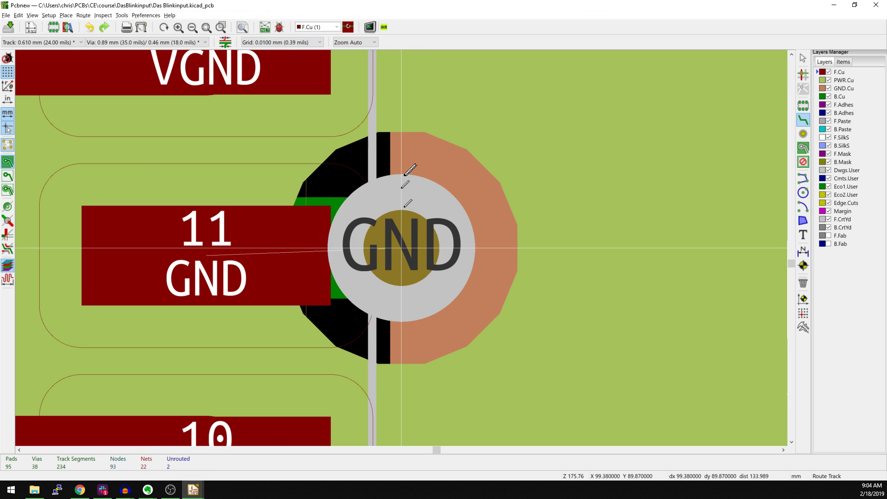
click(411, 237)
click(204, 245)
Step: Hide the F.Cu, PWR.Cu, GND.Cu and B.Cu copper layers
scroll(203, 245, down, 8)
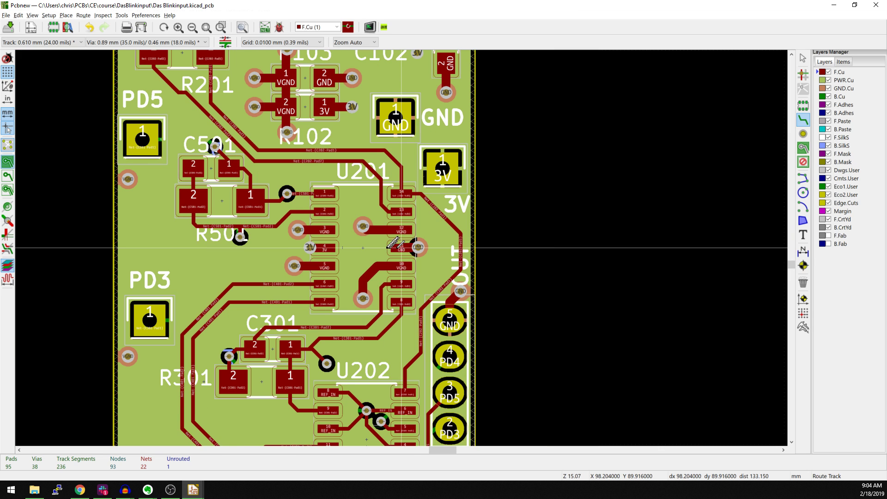
middle_drag(393, 243, 756, 162)
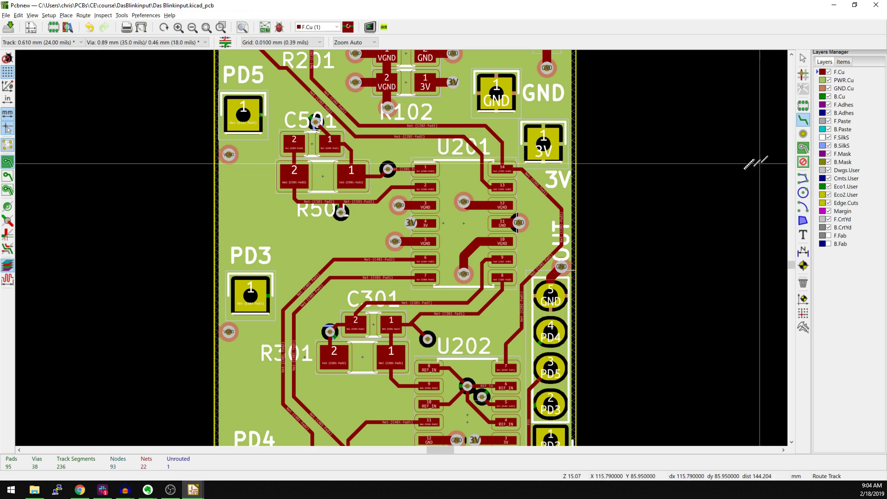
scroll(756, 162, down, 1)
middle_drag(354, 241, 550, 149)
scroll(550, 149, down, 1)
middle_drag(410, 293, 520, 198)
click(829, 73)
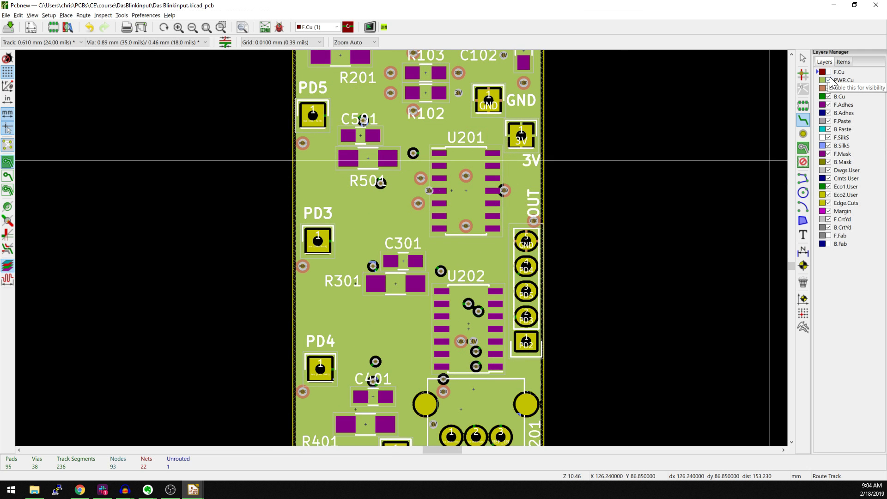
click(829, 81)
click(829, 88)
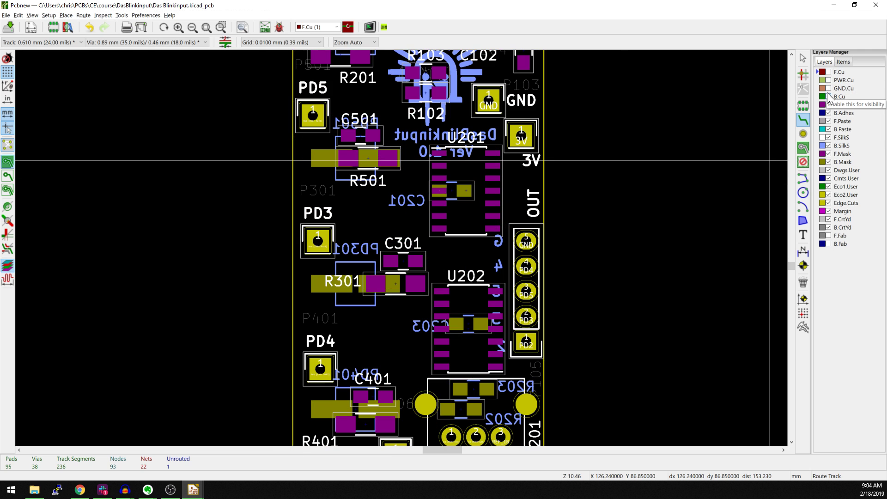
Step: Hide the front and back footprints so only the board text and outline are displayed
click(843, 62)
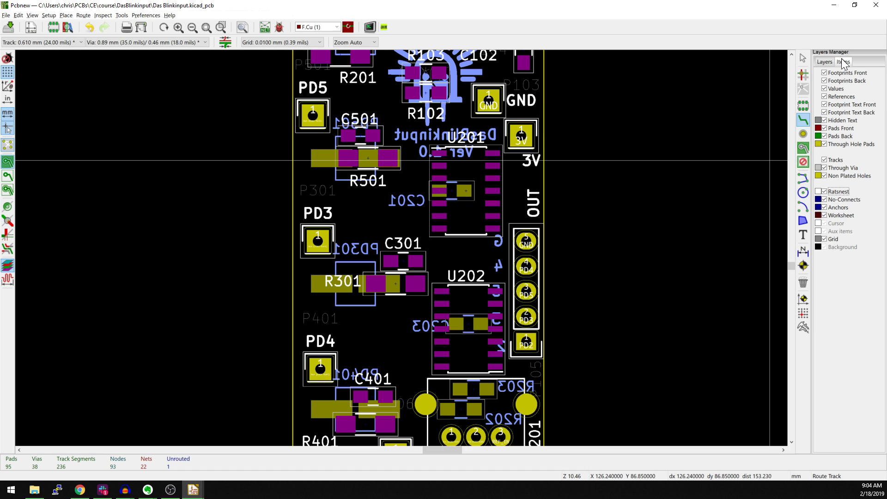
click(825, 73)
click(824, 80)
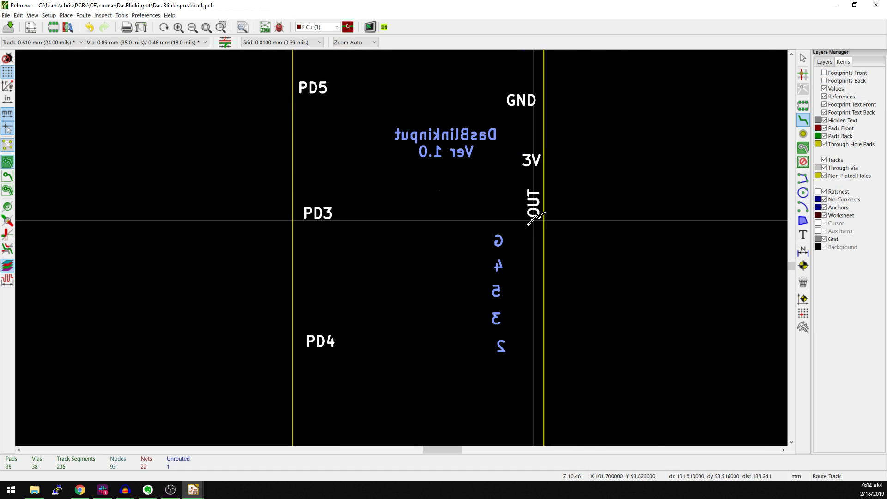
middle_drag(531, 205, 587, 261)
scroll(508, 249, down, 1)
middle_drag(406, 242, 529, 200)
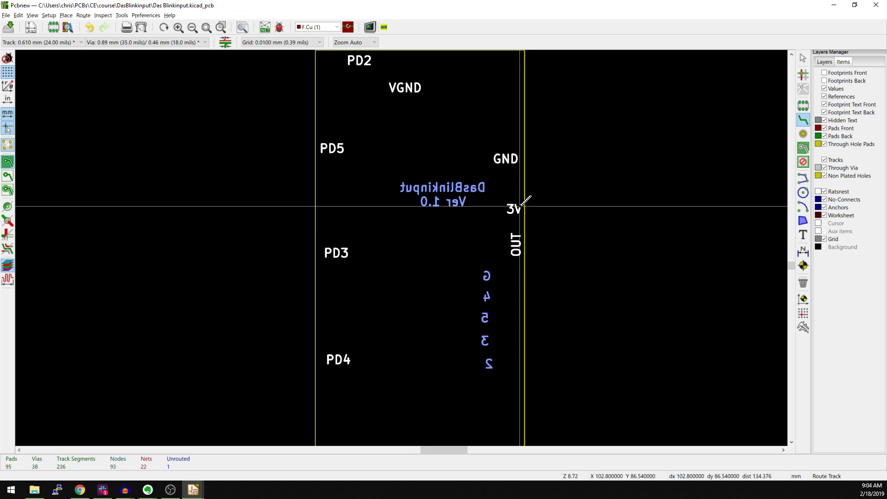
middle_drag(550, 109, 514, 132)
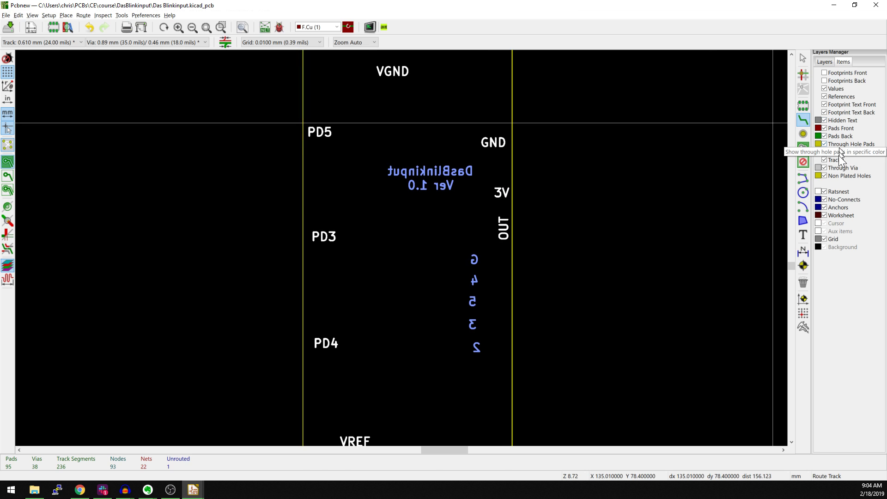
Step: Hide the F.SilkS and B.SilkS layers and bring the whole board outline into view
click(826, 64)
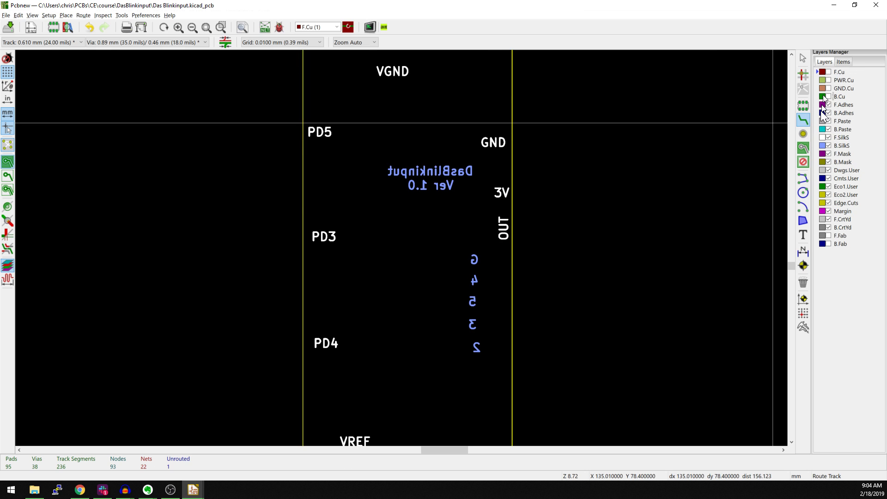
click(828, 137)
click(828, 146)
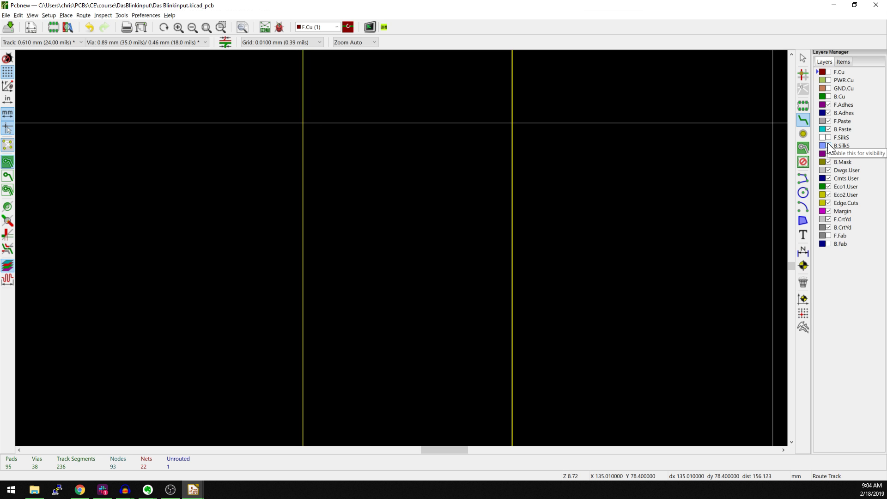
middle_drag(404, 244, 512, 216)
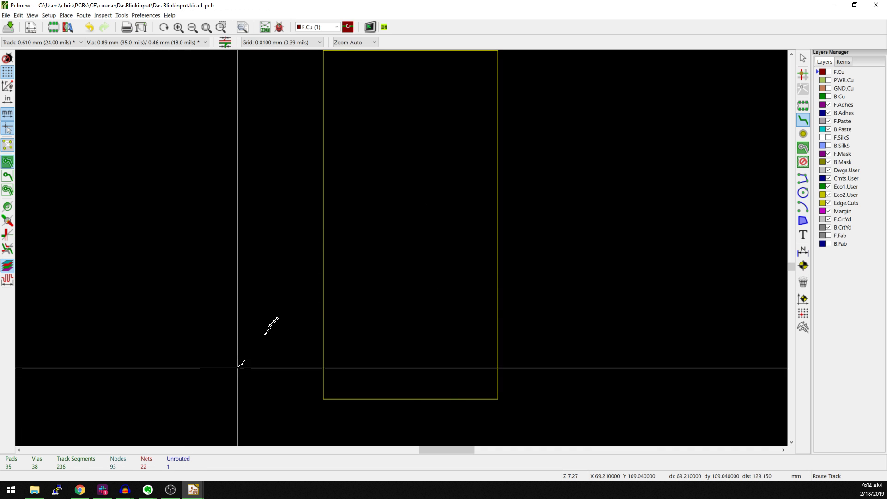
middle_drag(272, 313, 253, 350)
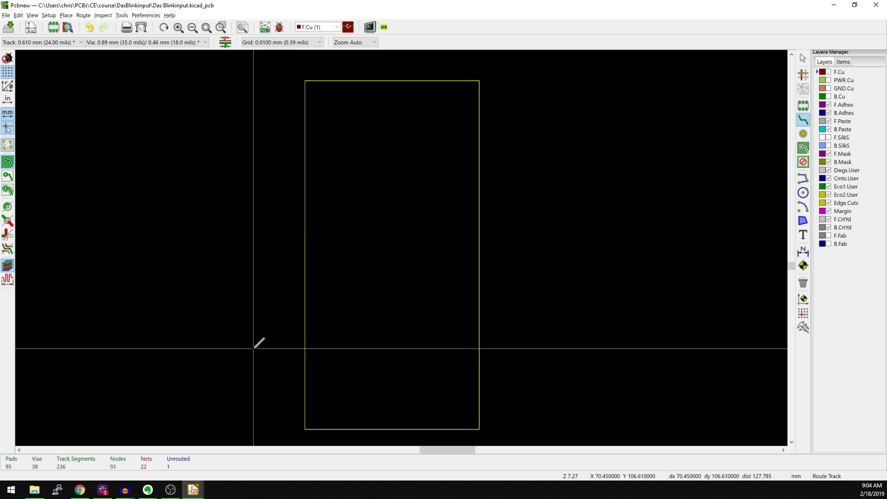
middle_drag(473, 278, 491, 262)
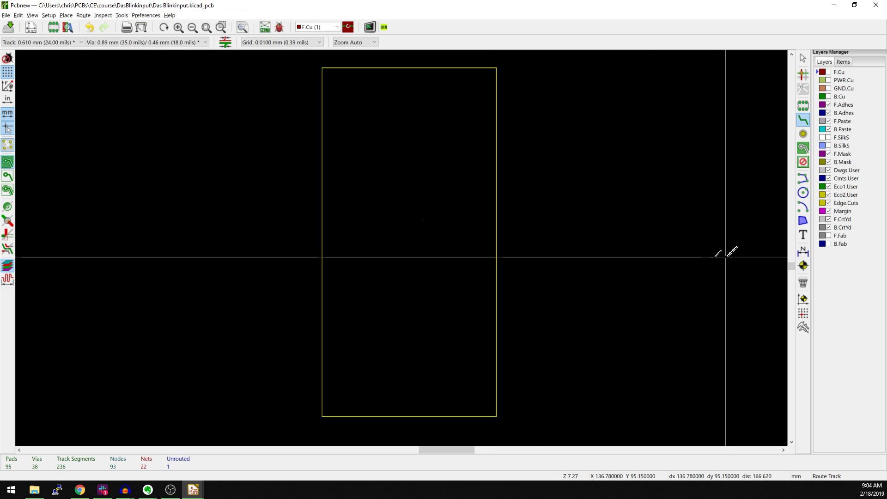
Step: Show all copper layers again
right_click(829, 77)
click(833, 82)
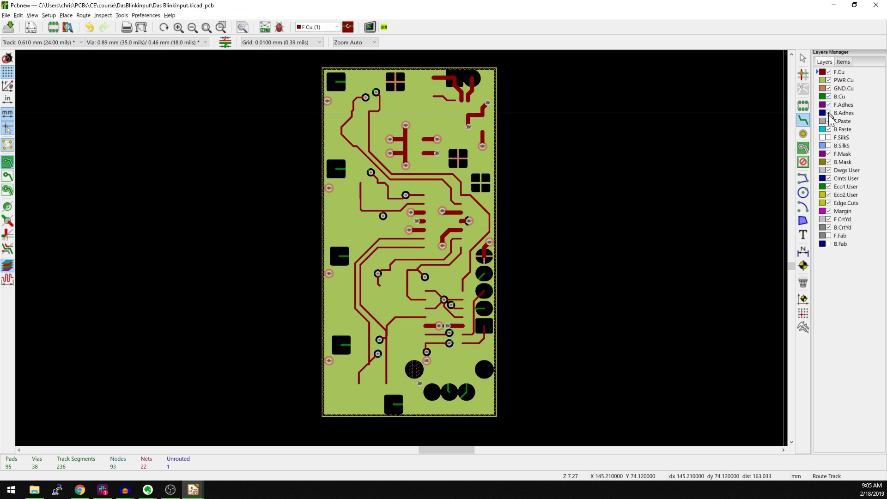
Step: Show the F.SilkS and B.SilkS layers and the front and back footprints again
click(829, 137)
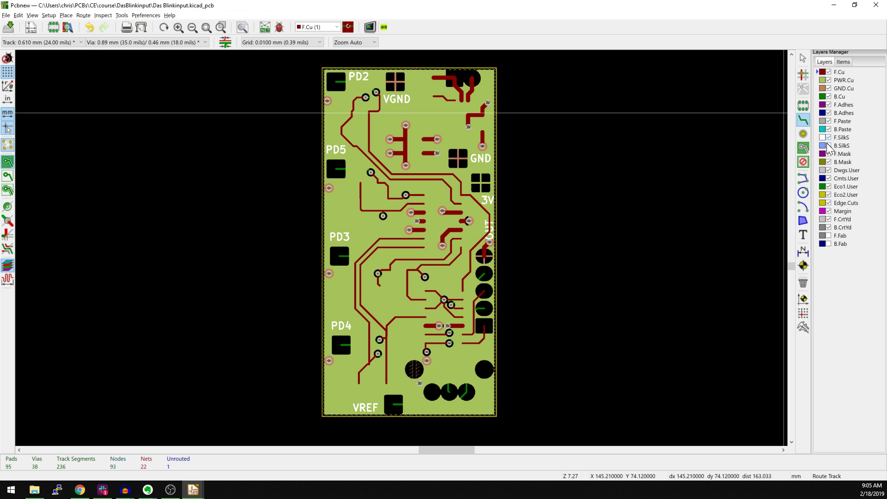
click(842, 61)
click(824, 73)
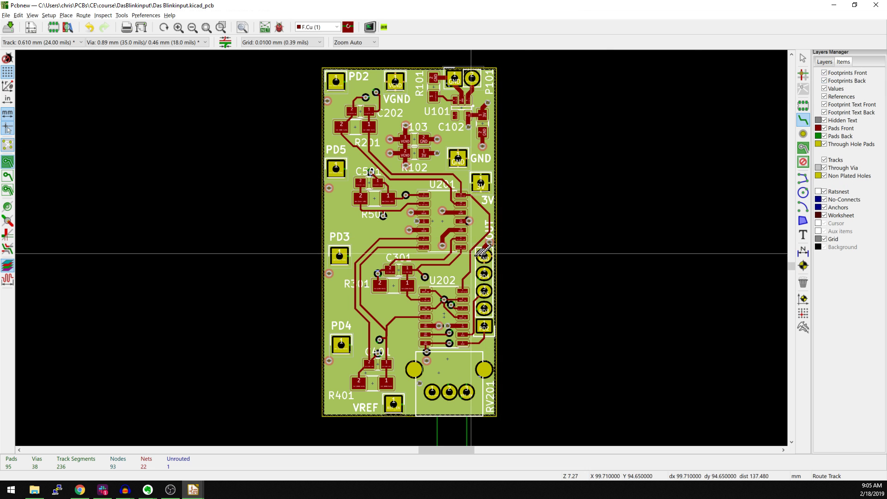
middle_drag(483, 252, 436, 261)
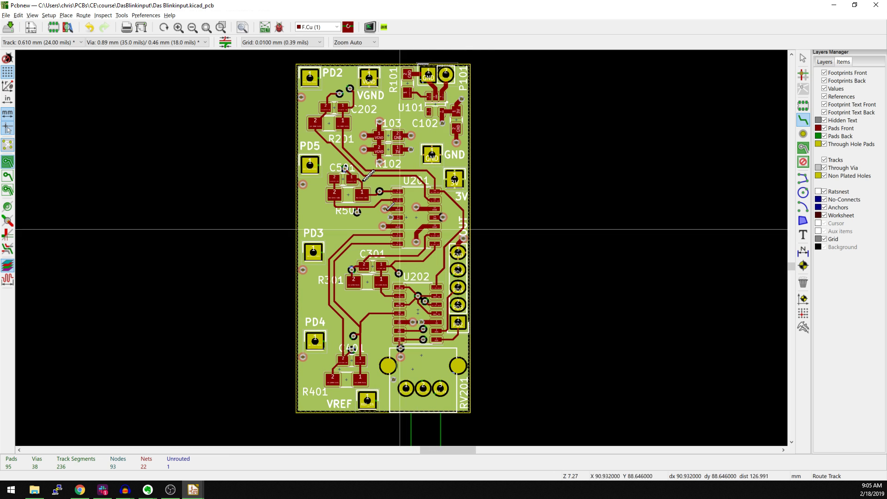
Step: Run the design rules check on the board, with the DRC window enlarged to give the error list more room
click(279, 28)
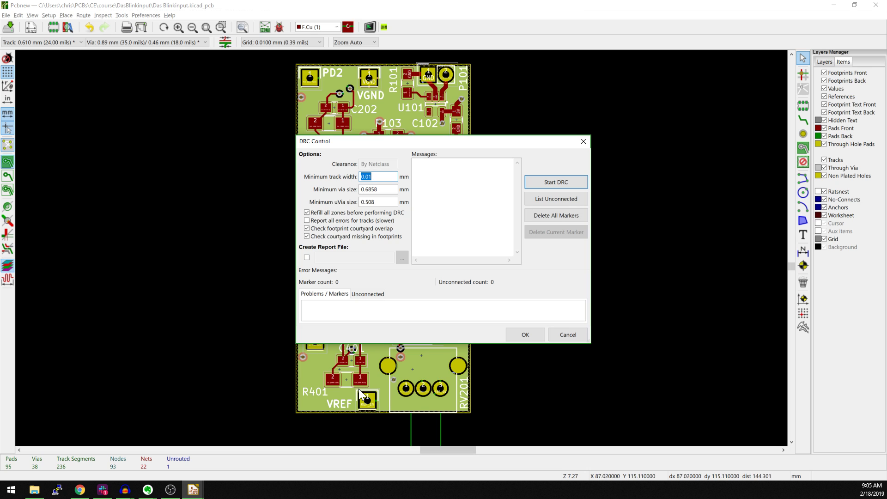
drag(358, 344, 353, 390)
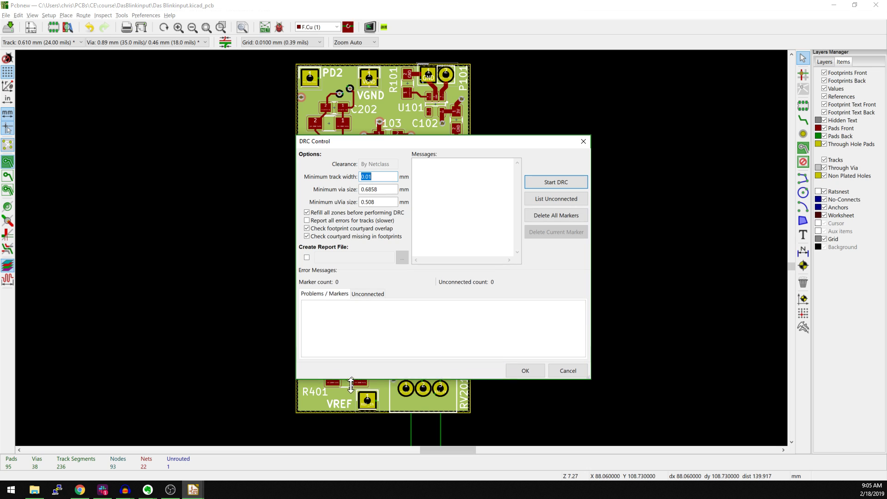
click(535, 187)
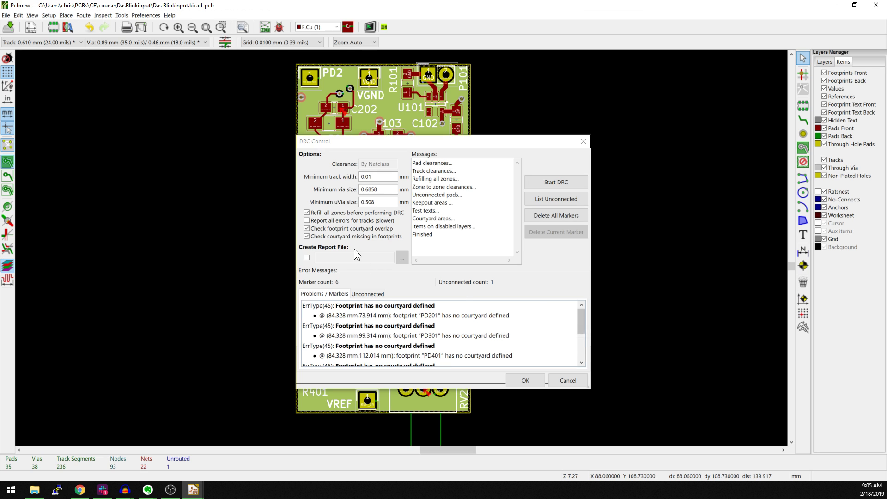
Step: Turn off the check for courtyards missing in footprints and rerun the DRC
click(346, 236)
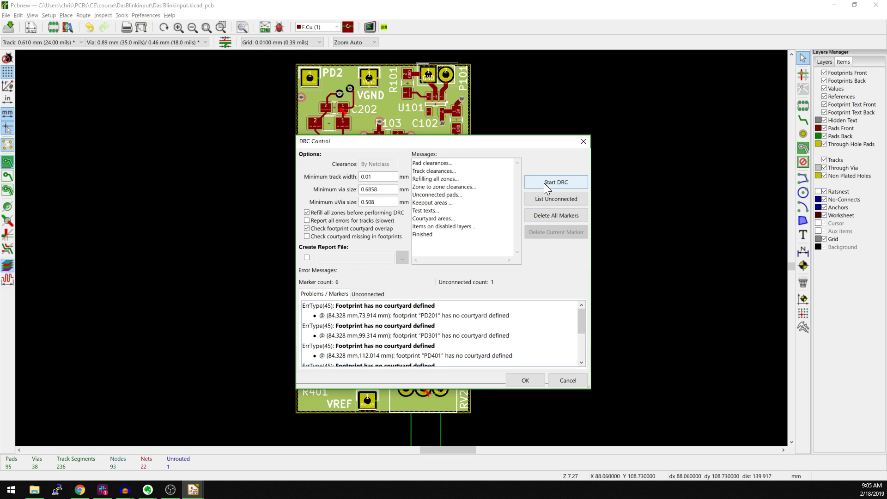
click(573, 182)
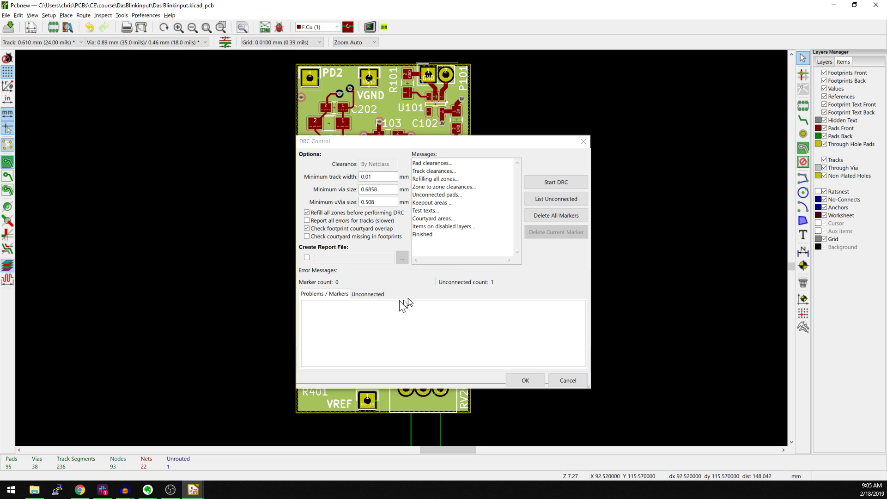
Step: Locate the DRC's unconnected item between pad 4 of U201 and pad 2 of C201, and examine its ratsnest line up close
click(367, 294)
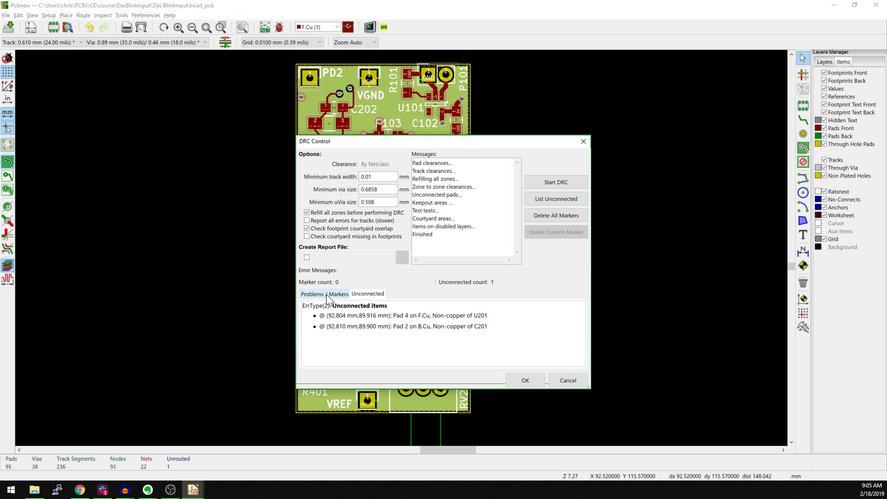
click(326, 294)
click(356, 295)
drag(401, 140, 636, 107)
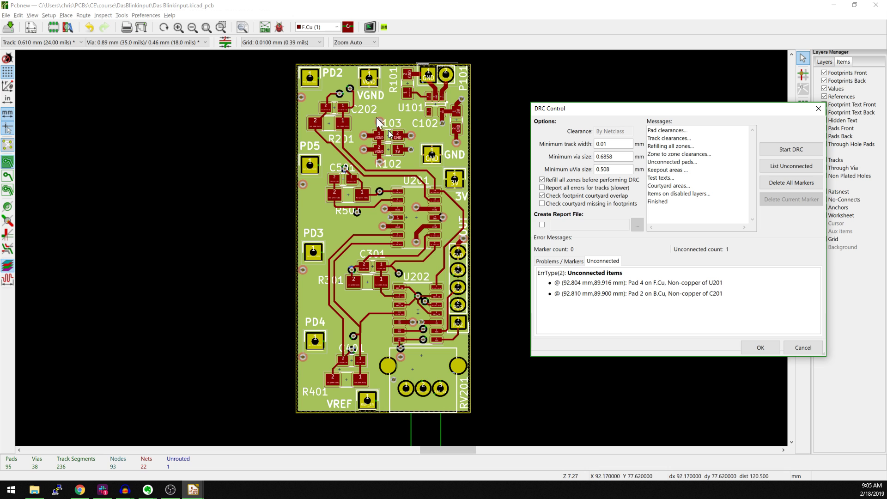
scroll(402, 248, up, 3)
scroll(401, 248, up, 4)
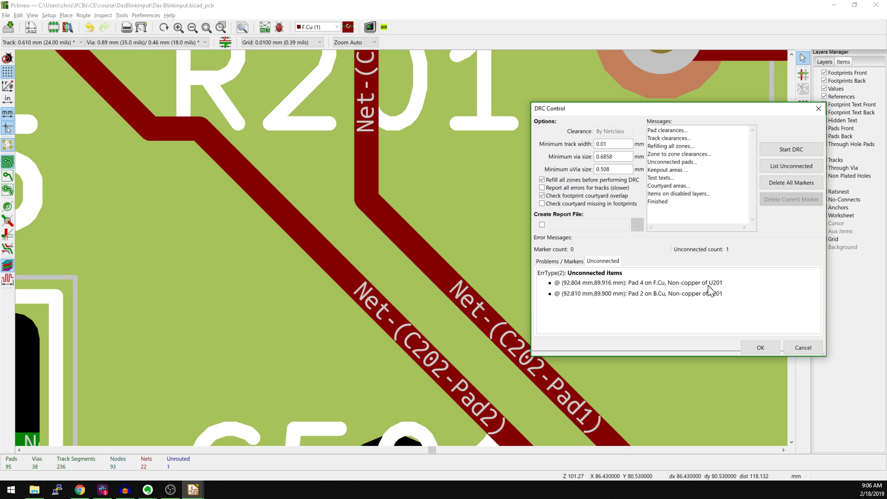
click(607, 292)
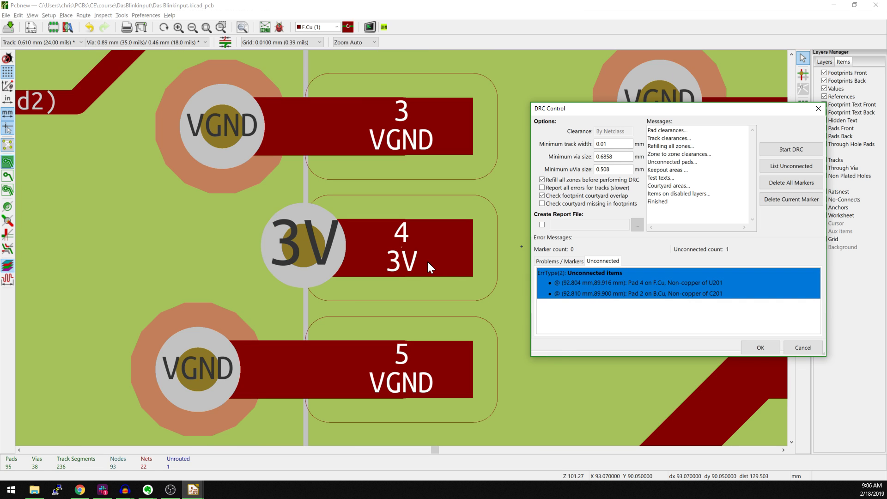
scroll(401, 247, up, 3)
scroll(401, 249, up, 5)
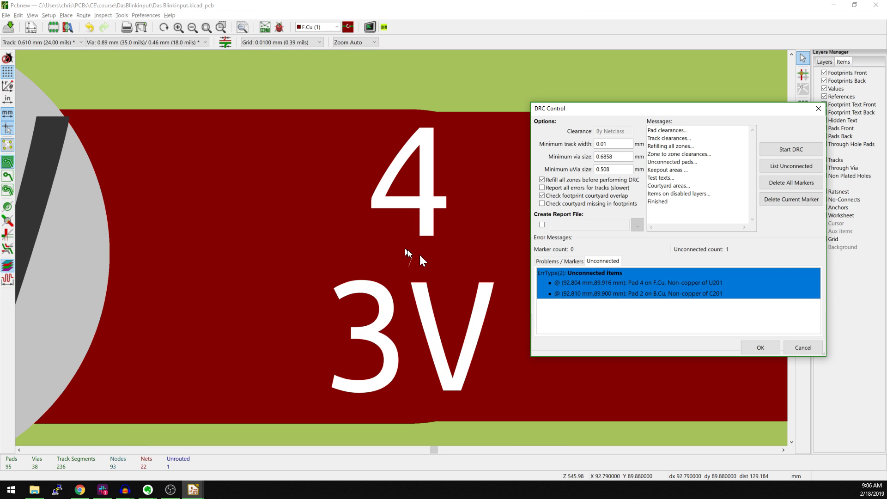
scroll(398, 258, up, 2)
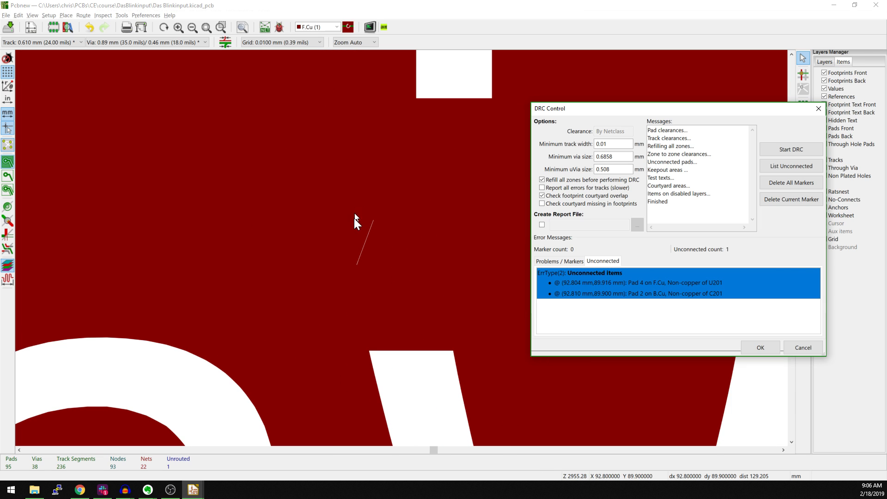
scroll(402, 248, down, 6)
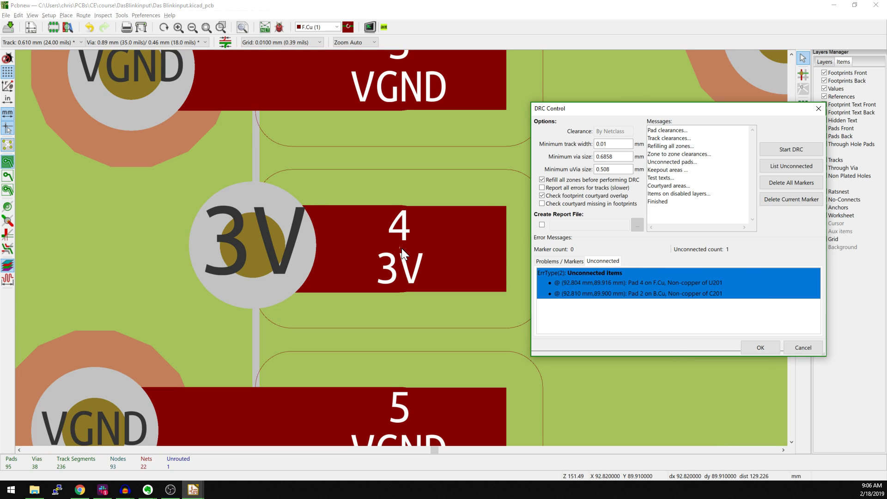
scroll(401, 248, down, 1)
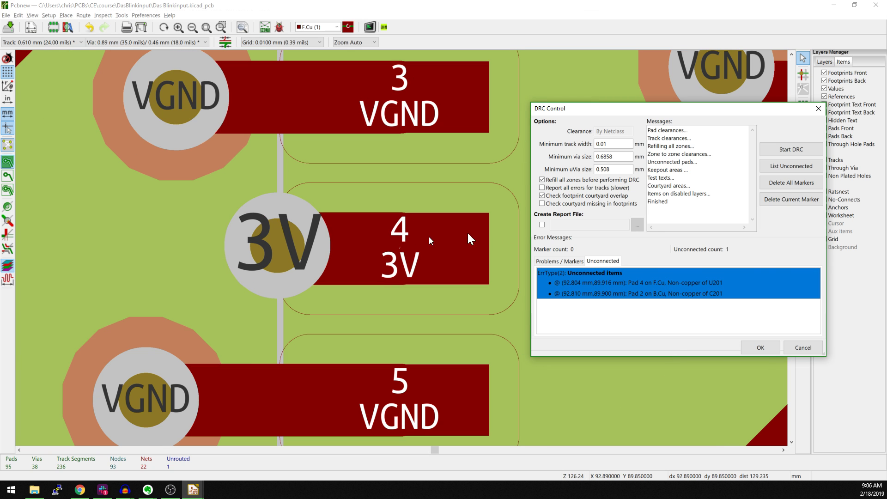
Step: Close the DRC window and make B.Cu the active layer
click(818, 108)
key(Page_Down)
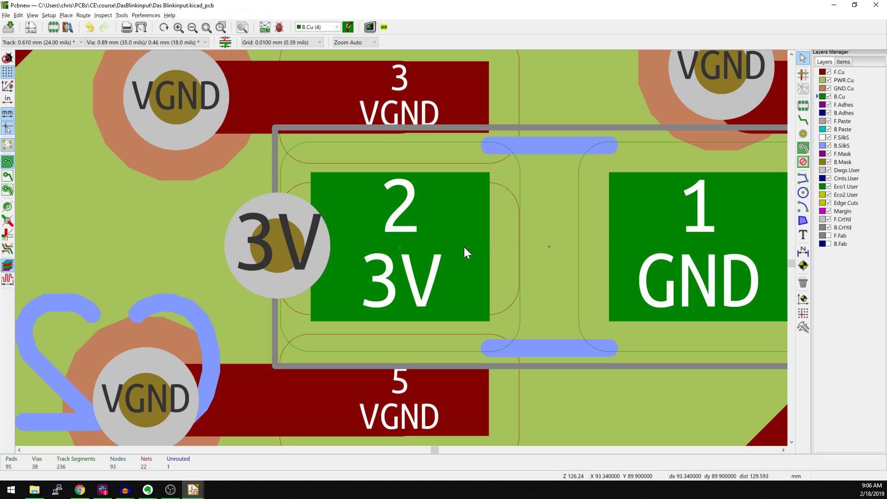
Step: Move capacitor C201 away from U201's pad 4 to expose the missing connection, and undo the move
click(398, 247)
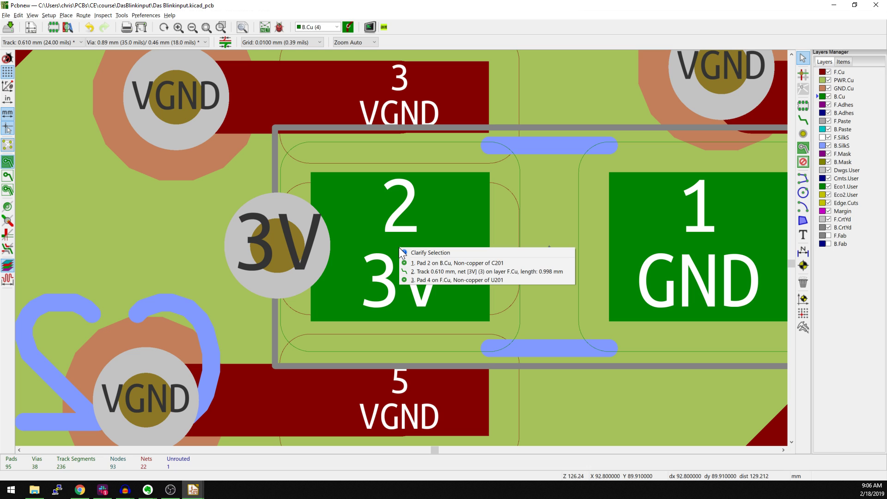
click(438, 262)
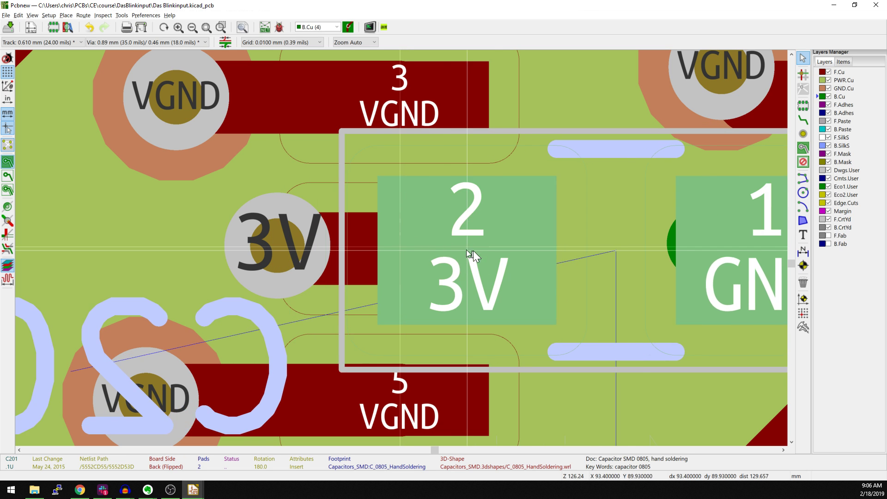
click(523, 306)
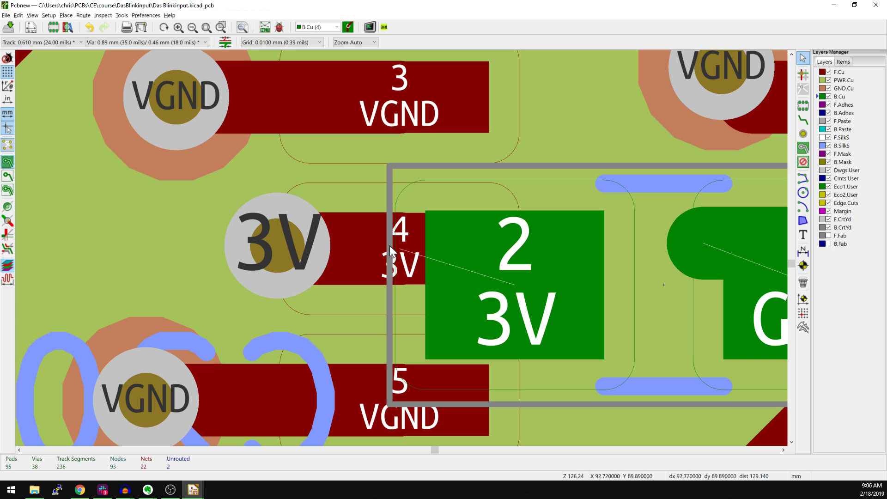
key(ctrl+z)
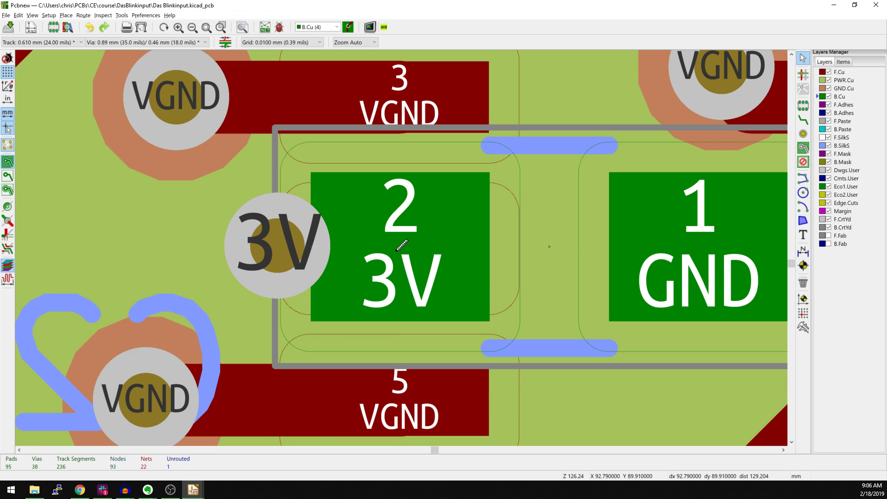
Step: Route a B.Cu track from pad 2 of C201 to the adjacent 3V via
key(x)
click(400, 246)
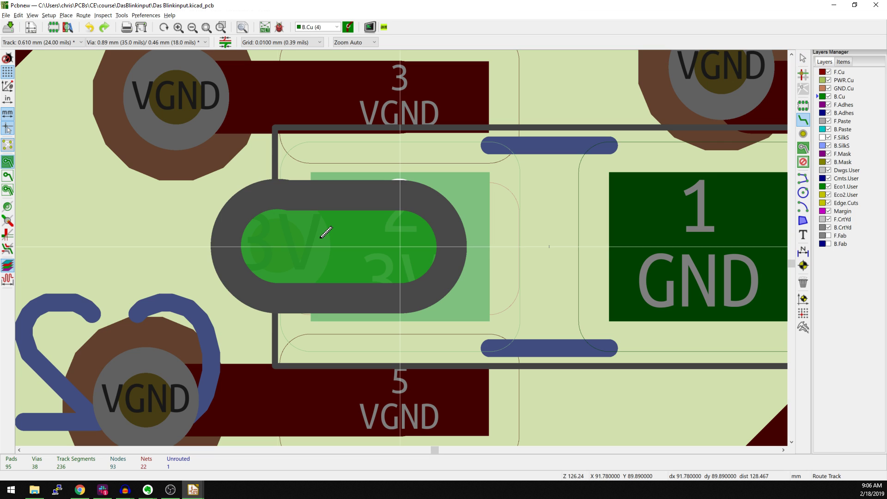
click(273, 233)
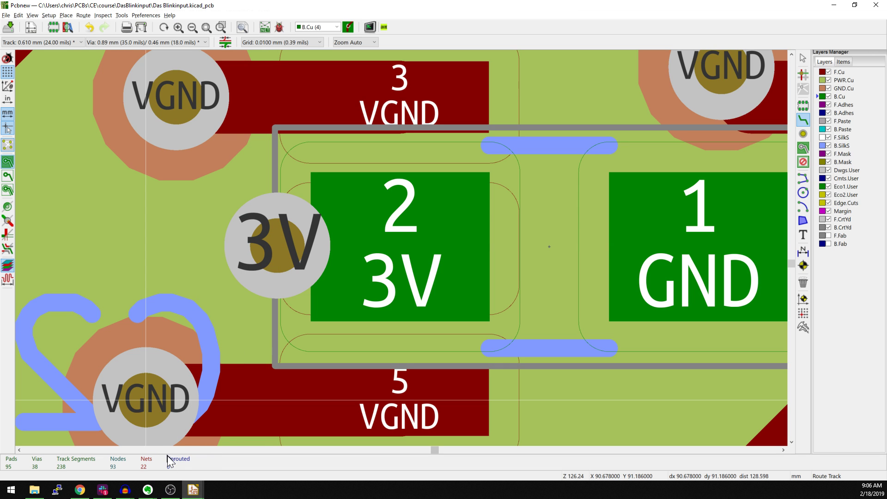